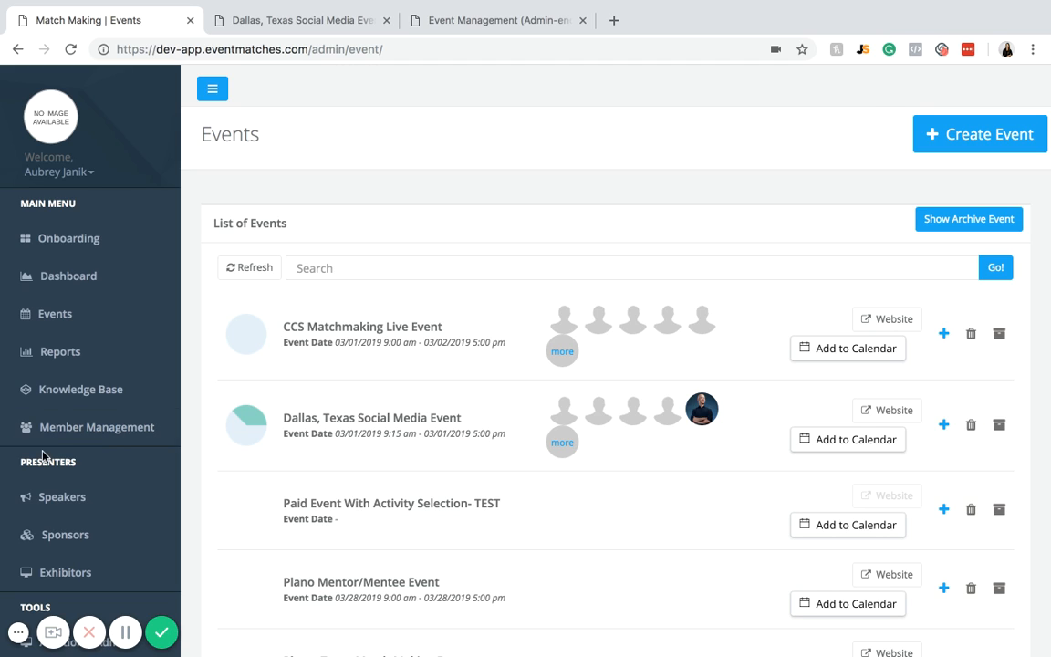
- Open the Sponsors list under Presenters and look through the existing sponsors
{"action": "left_click", "coordinate": [55, 537]}
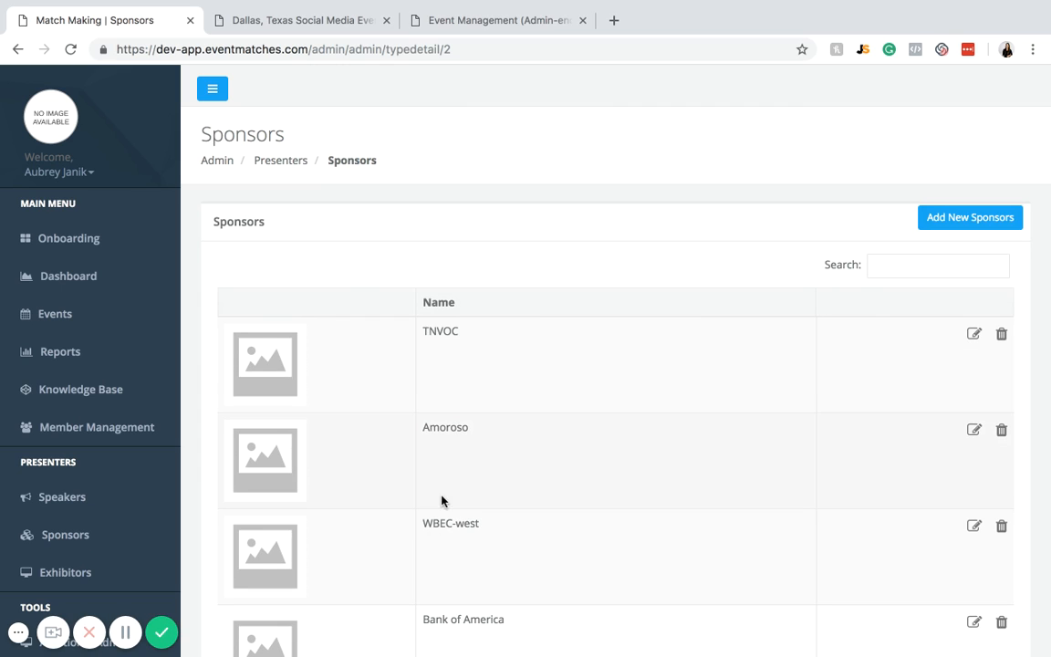
{"action": "scroll", "coordinate": [488, 498], "scroll_direction": "down", "scroll_amount": 3}
{"action": "scroll", "coordinate": [485, 498], "scroll_direction": "up", "scroll_amount": 3}
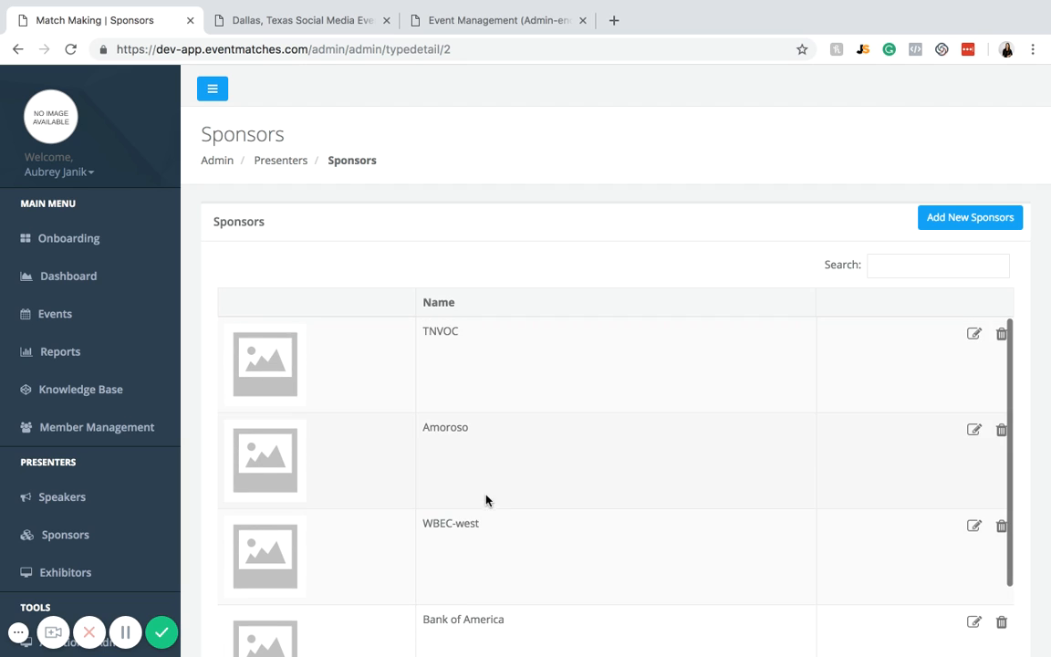
{"action": "scroll", "coordinate": [497, 609], "scroll_direction": "down", "scroll_amount": 5}
{"action": "scroll", "coordinate": [498, 609], "scroll_direction": "down", "scroll_amount": 2}
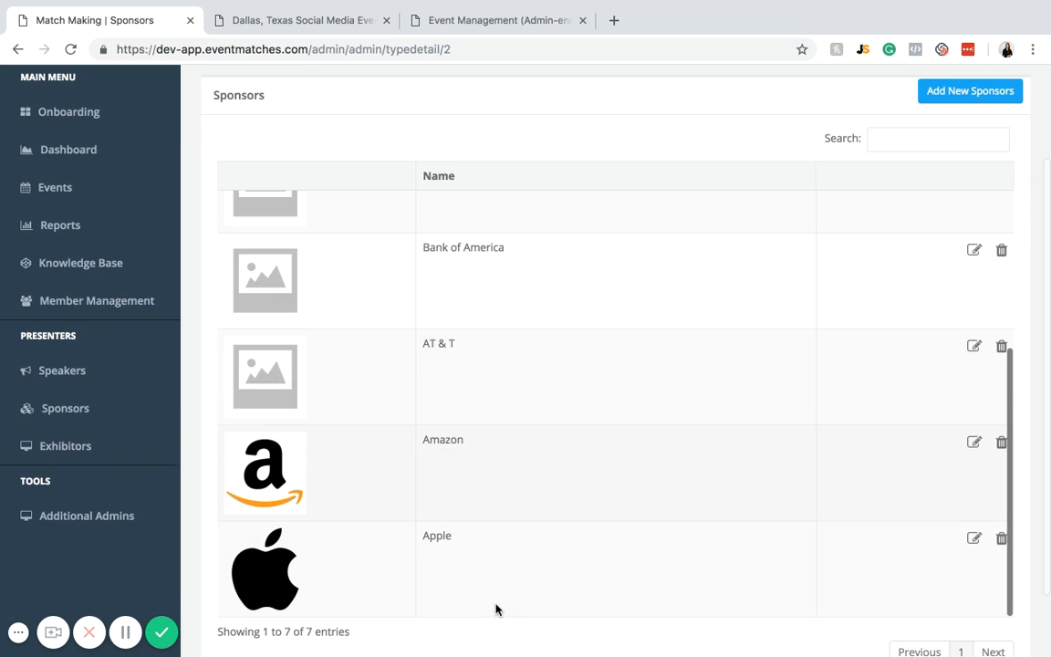
{"action": "scroll", "coordinate": [497, 610], "scroll_direction": "up", "scroll_amount": 1}
{"action": "scroll", "coordinate": [496, 609], "scroll_direction": "up", "scroll_amount": 5}
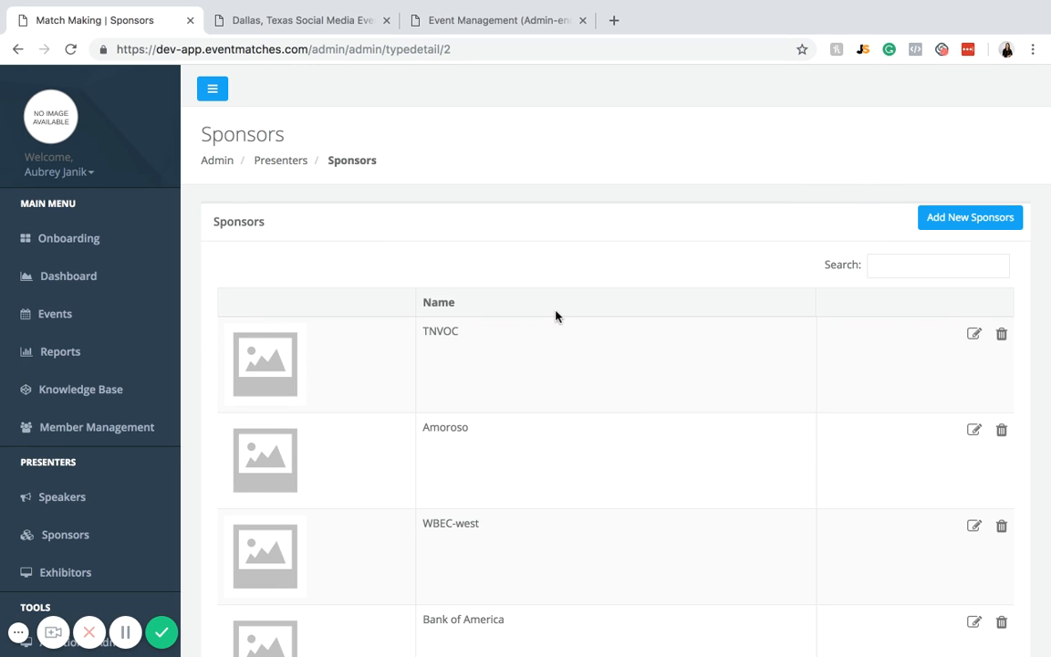
{"action": "scroll", "coordinate": [555, 315], "scroll_direction": "down", "scroll_amount": 5}
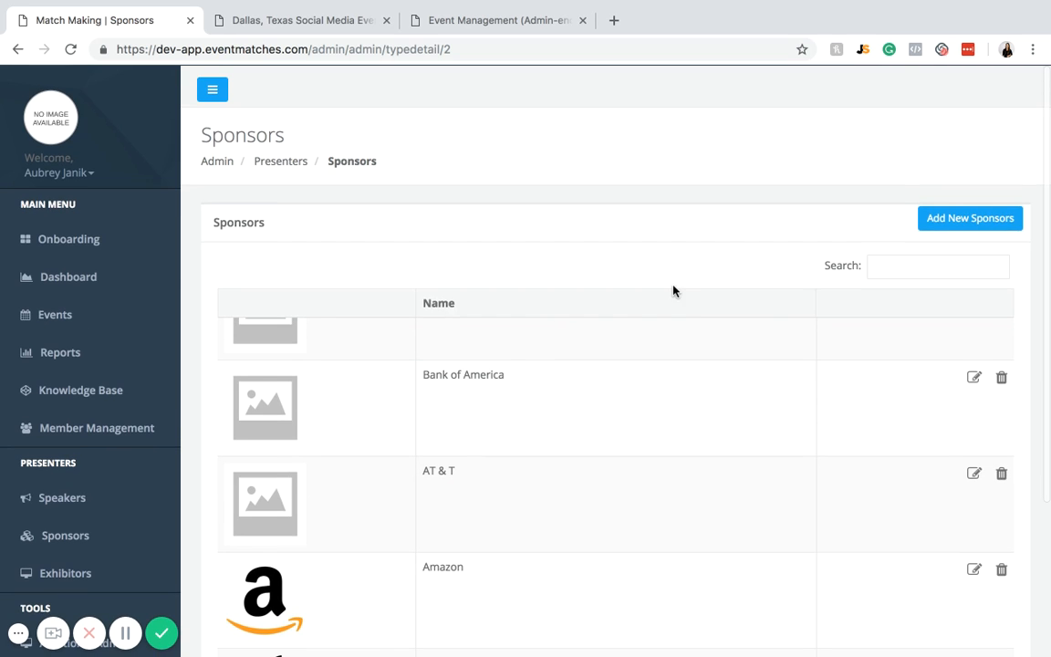
- Start a new sponsor named Facebook and assign it to the Social Networking category
{"action": "left_click", "coordinate": [965, 231]}
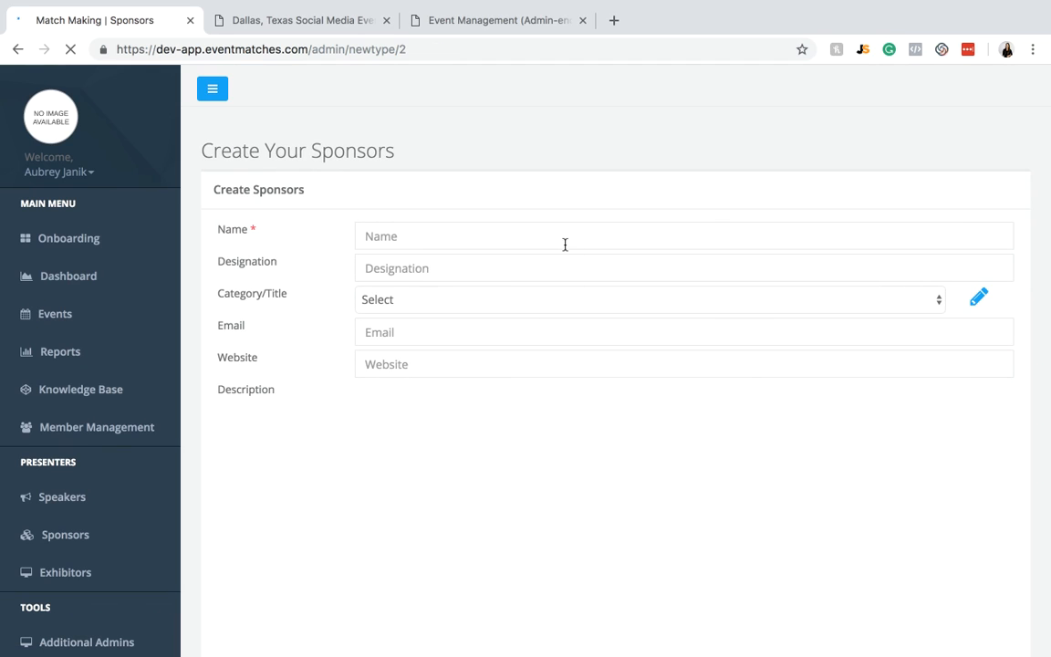
{"action": "left_click", "coordinate": [560, 234]}
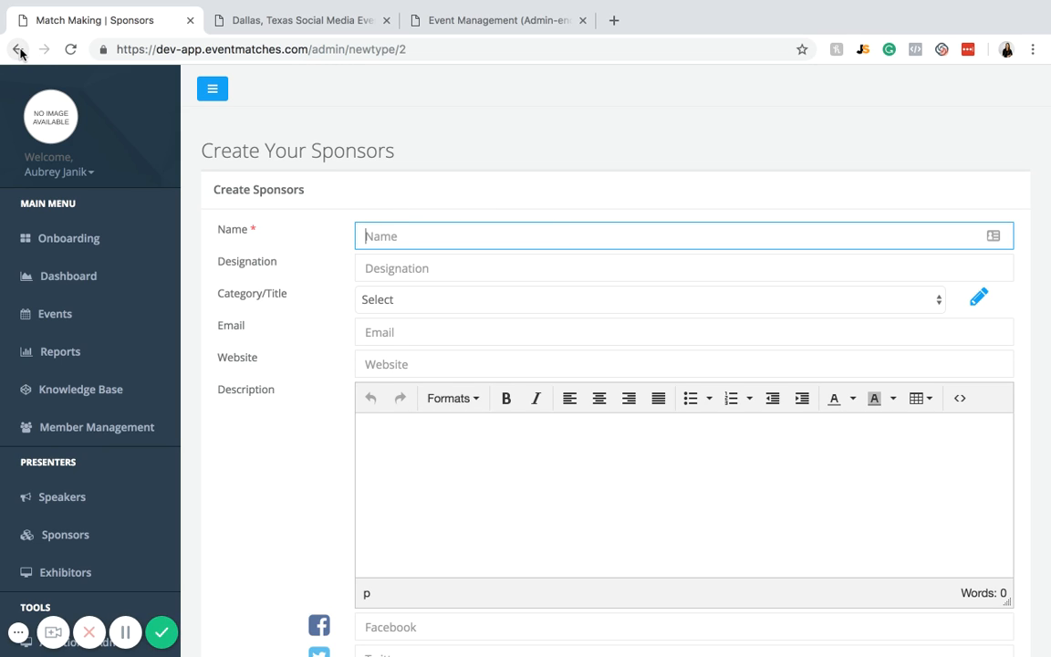
{"action": "type", "text": "Faceb"}
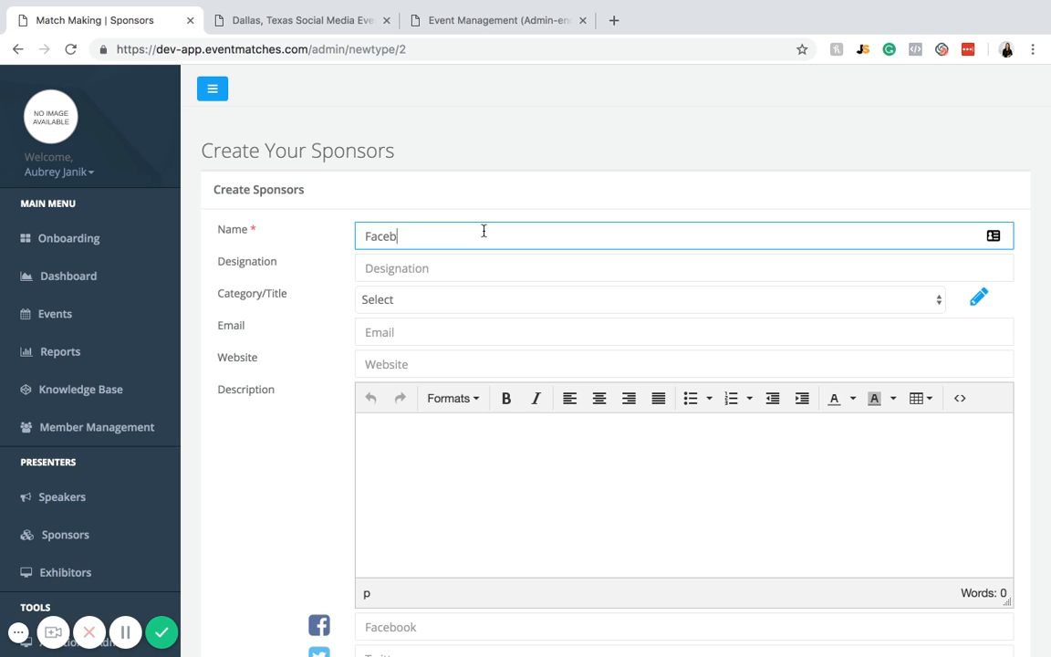
{"action": "type", "text": "ook"}
{"action": "left_click", "coordinate": [424, 304]}
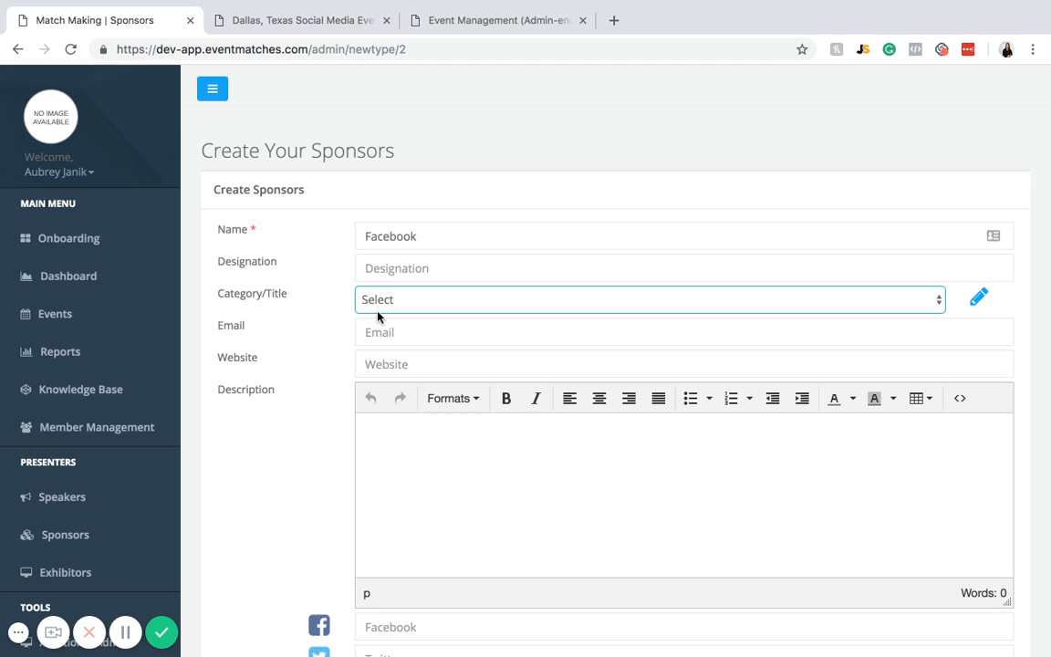
{"action": "key", "text": "s"}
- Enter the sponsor description "Facebook, the worlds largest social networking site."
{"action": "left_click", "coordinate": [645, 536]}
{"action": "type", "text": "Facebook,"}
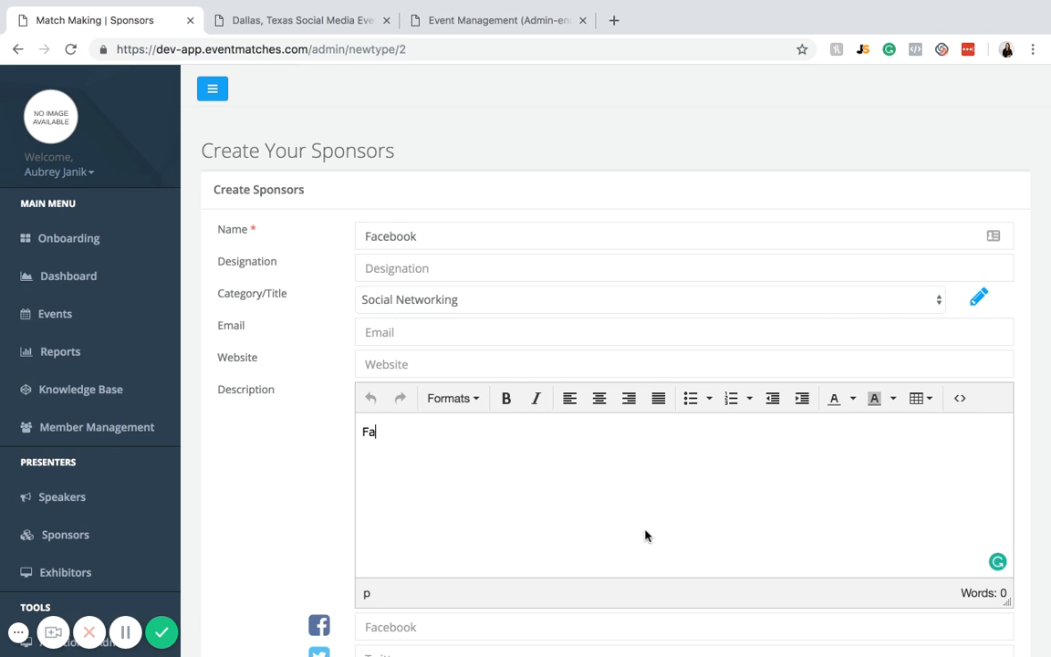
{"action": "key", "text": "BackSpace"}
{"action": "type", "text": ", the worlds largets"}
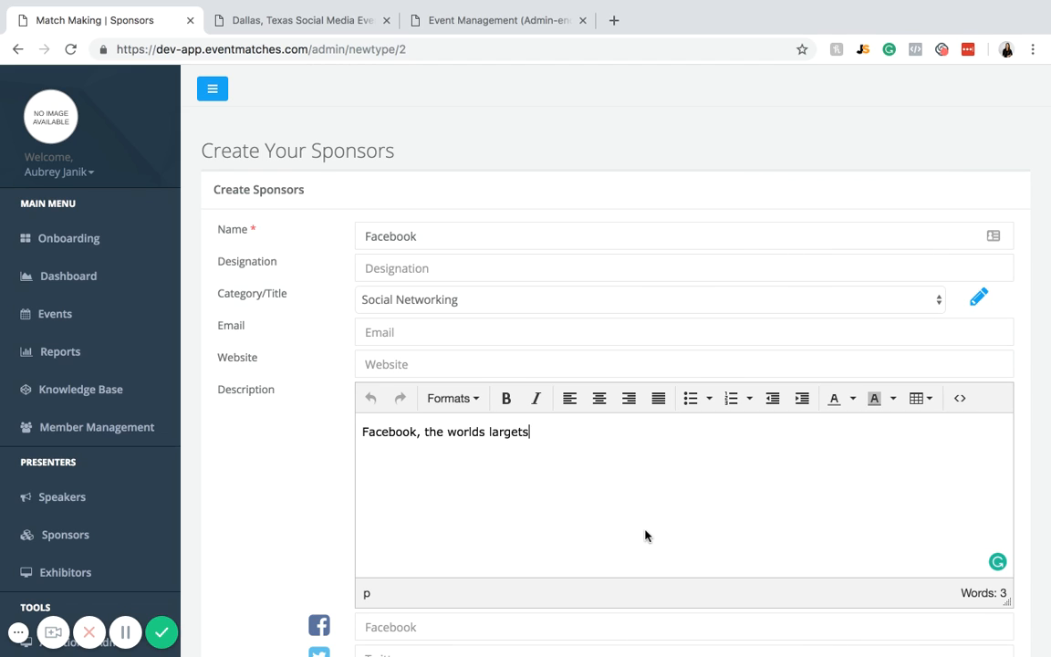
{"action": "key", "text": "BackSpace"}
{"action": "key", "text": "BackSpace"}
{"action": "type", "text": "st social netowr"}
{"action": "type", "text": "king"}
{"action": "key", "text": "BackSpace"}
{"action": "key", "text": "BackSpace"}
{"action": "key", "text": "BackSpace"}
{"action": "key", "text": "BackSpace"}
{"action": "key", "text": "BackSpace"}
{"action": "key", "text": "BackSpace"}
{"action": "key", "text": "BackSpace"}
{"action": "type", "text": "working"}
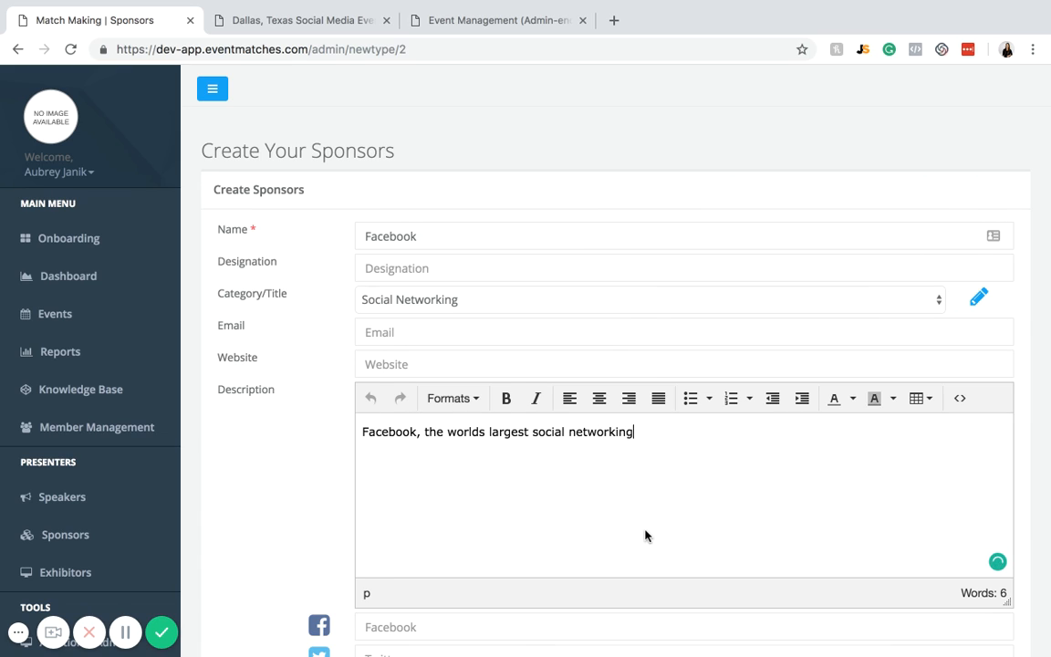
{"action": "type", "text": ".  site."}
- Upload Facebook Logo.png as the sponsor's image without changing the crop, and save the sponsor
{"action": "scroll", "coordinate": [419, 434], "scroll_direction": "down", "scroll_amount": 5}
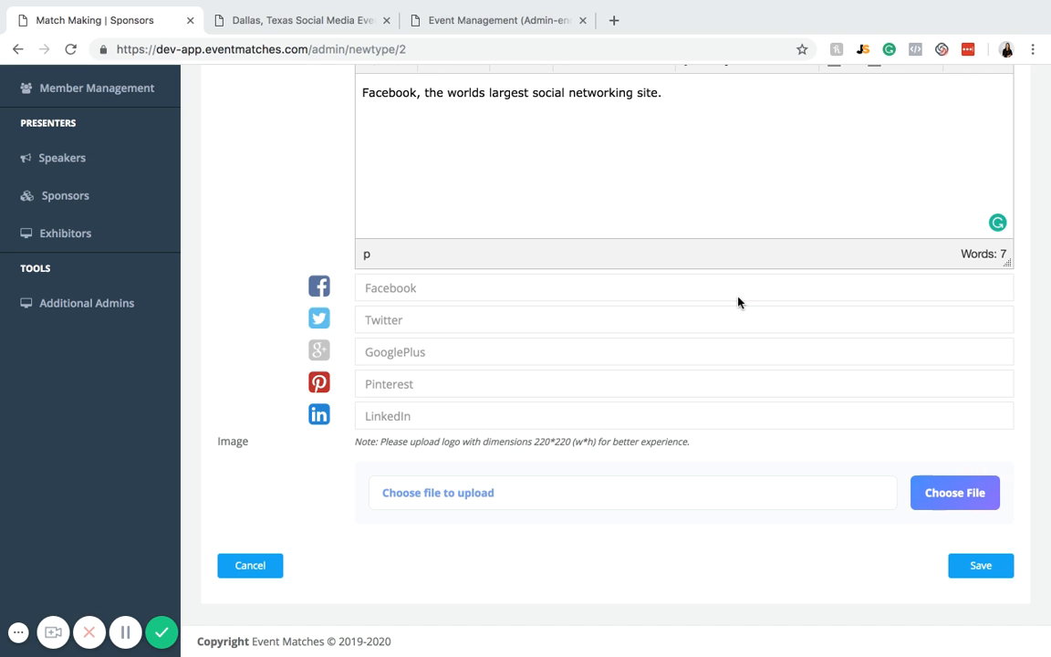
{"action": "left_click", "coordinate": [890, 473]}
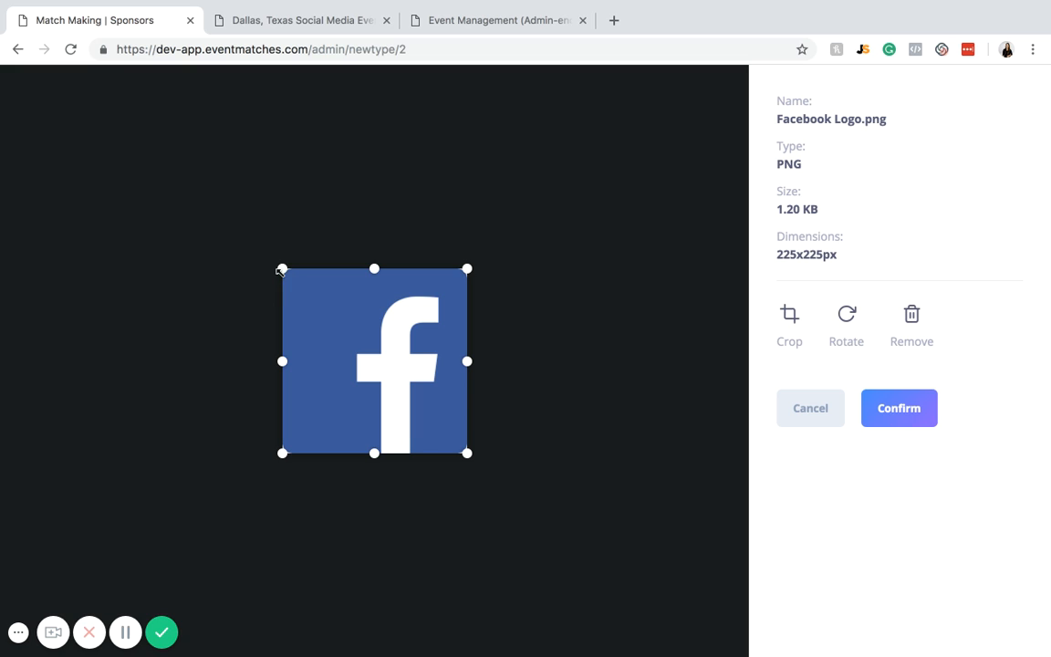
{"action": "left_click", "coordinate": [911, 415]}
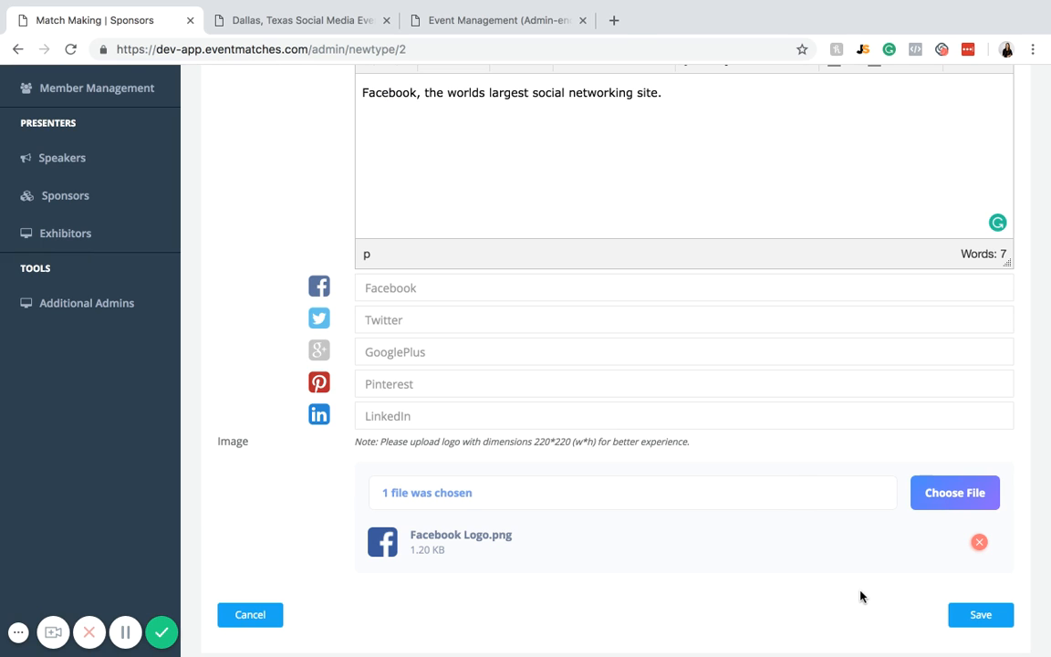
{"action": "left_click", "coordinate": [996, 615]}
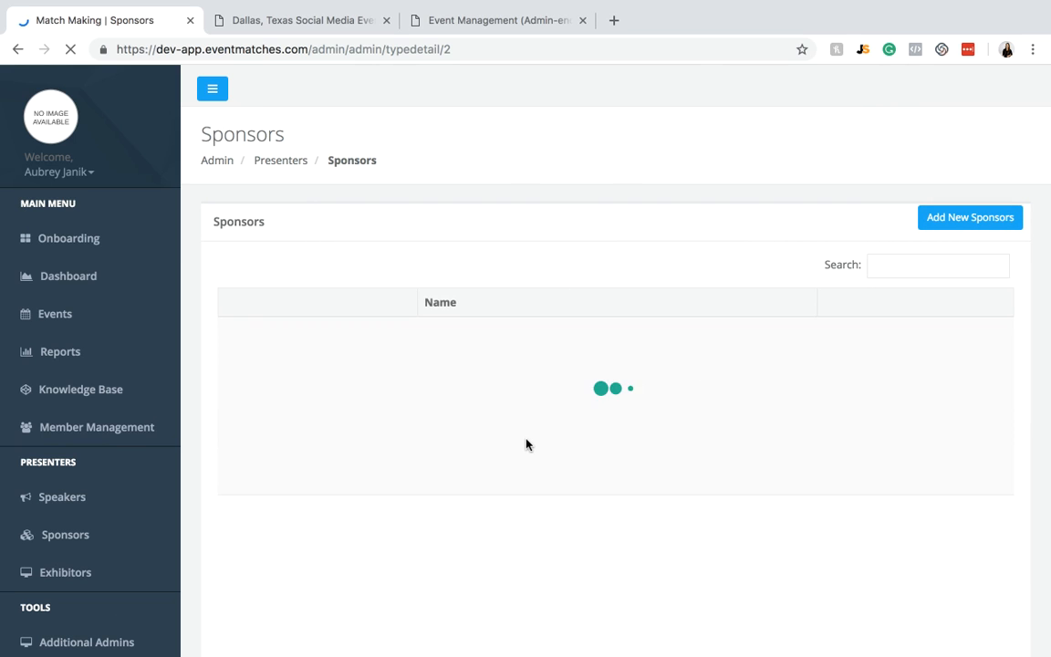
- Check the Sponsors list for the new Facebook entry and its logo
{"action": "scroll", "coordinate": [526, 444], "scroll_direction": "down", "scroll_amount": 1}
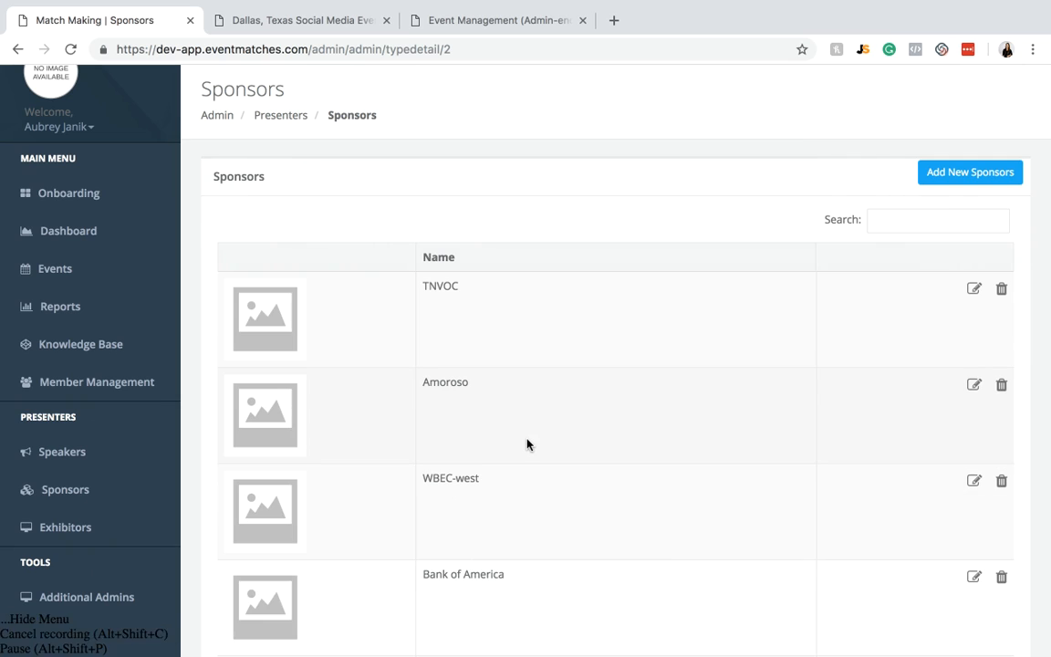
{"action": "scroll", "coordinate": [527, 444], "scroll_direction": "down", "scroll_amount": 5}
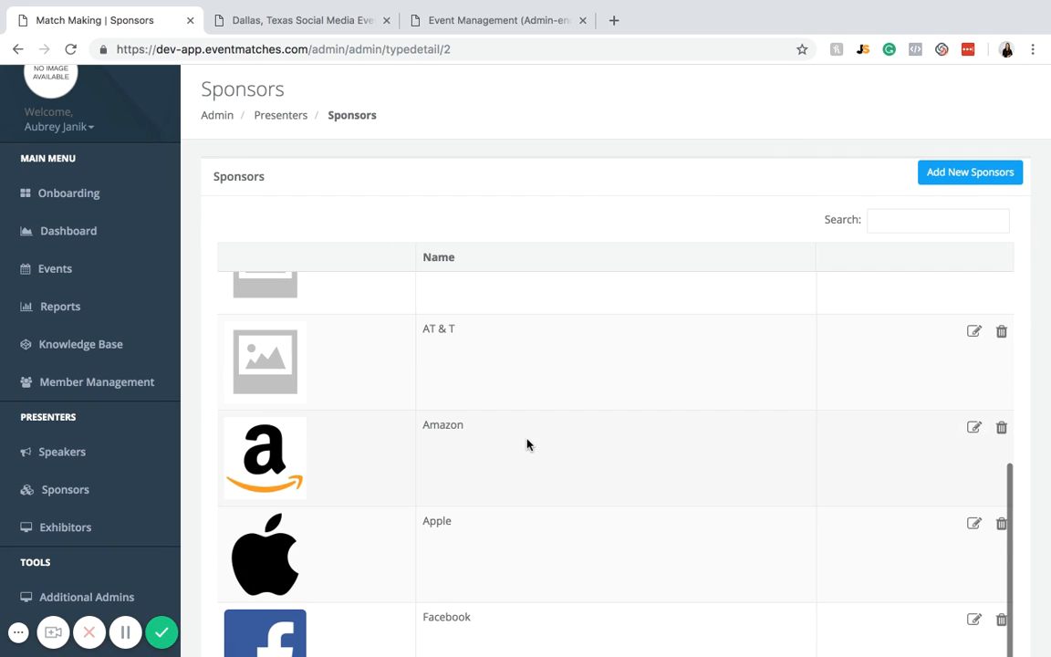
{"action": "scroll", "coordinate": [431, 626], "scroll_direction": "down", "scroll_amount": 2}
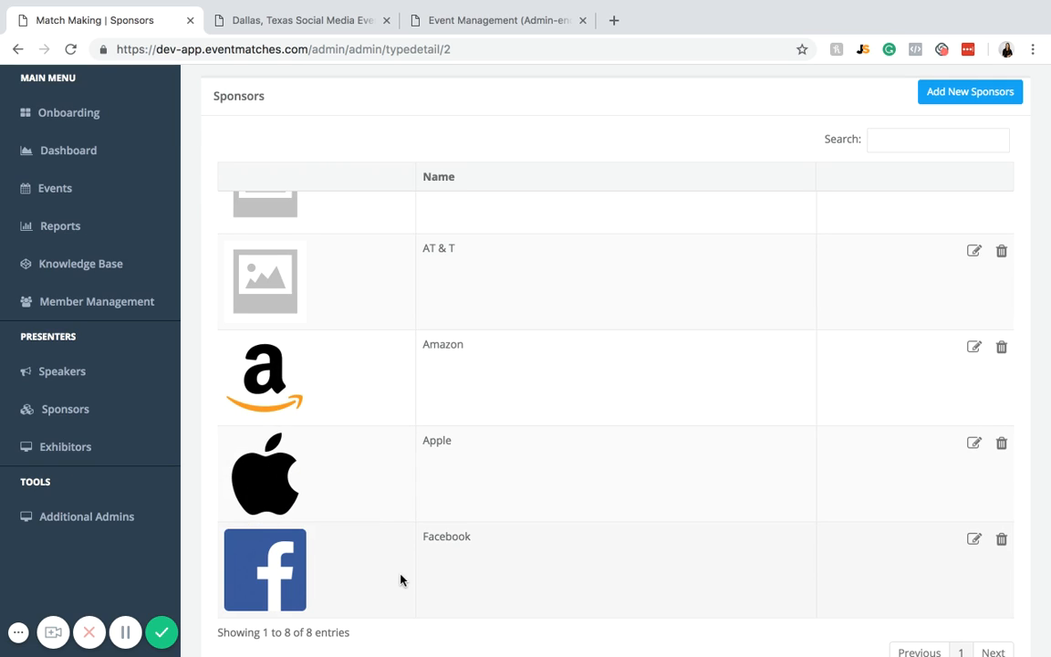
{"action": "scroll", "coordinate": [403, 579], "scroll_direction": "up", "scroll_amount": 4}
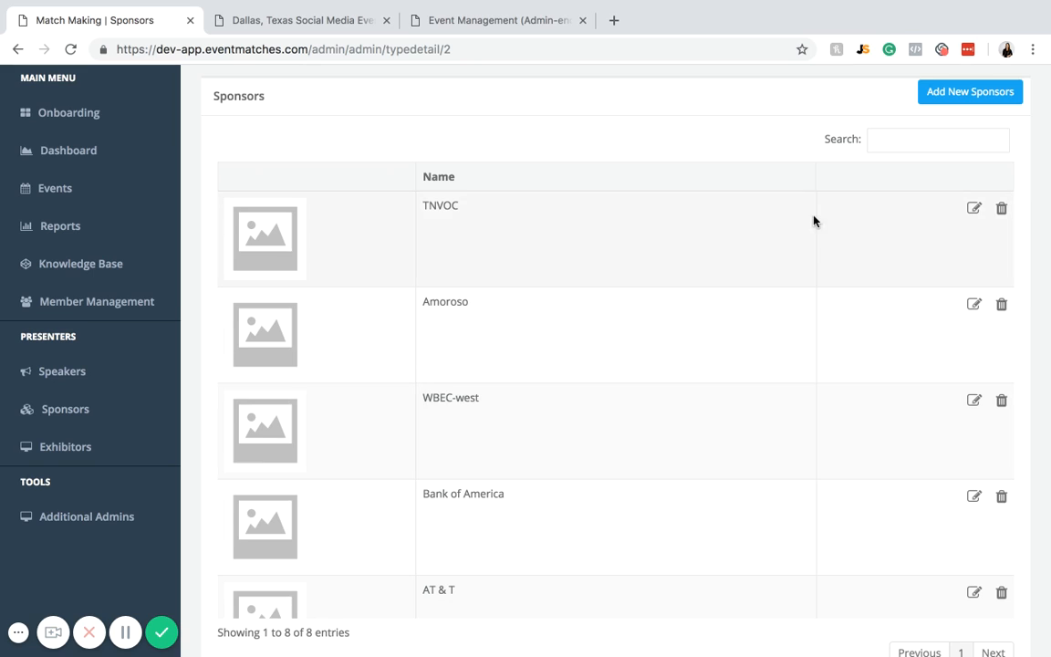
{"action": "scroll", "coordinate": [794, 251], "scroll_direction": "up", "scroll_amount": 1}
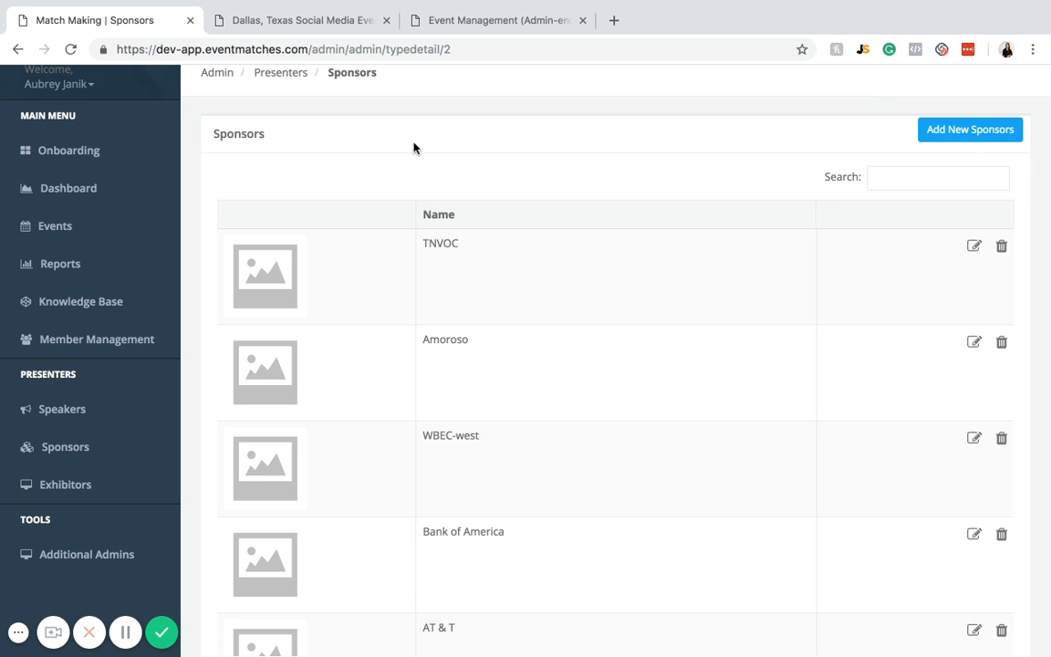
- Open the Premium Sponsors setup of the Dallas, Texas Social Media Event
{"action": "left_click", "coordinate": [150, 236]}
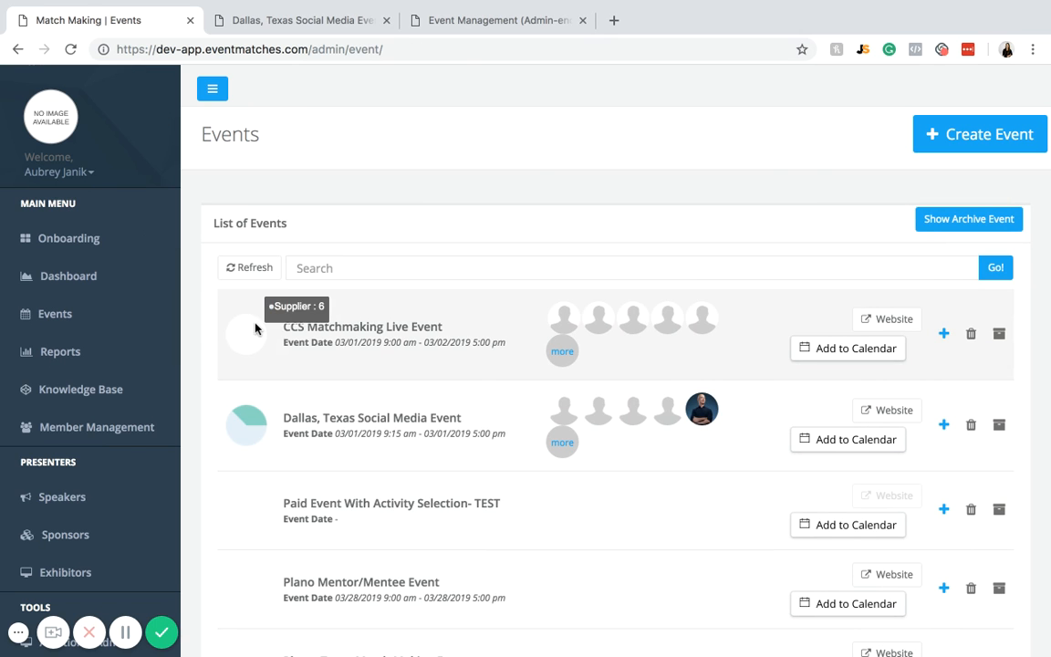
{"action": "left_click", "coordinate": [331, 421]}
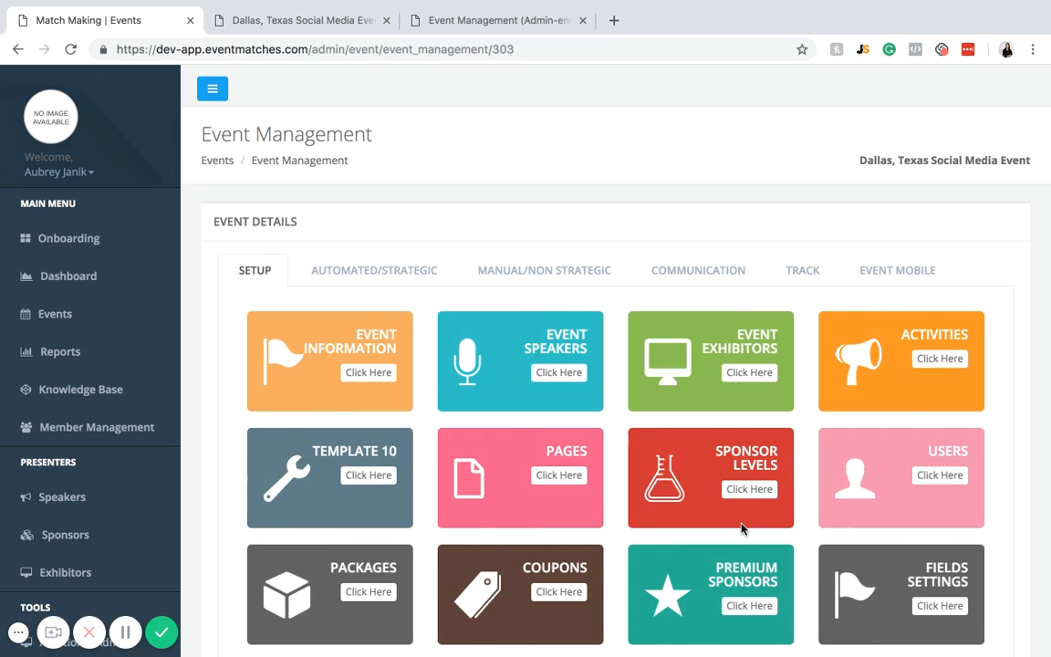
{"action": "scroll", "coordinate": [746, 463], "scroll_direction": "down", "scroll_amount": 1}
{"action": "left_click", "coordinate": [744, 551]}
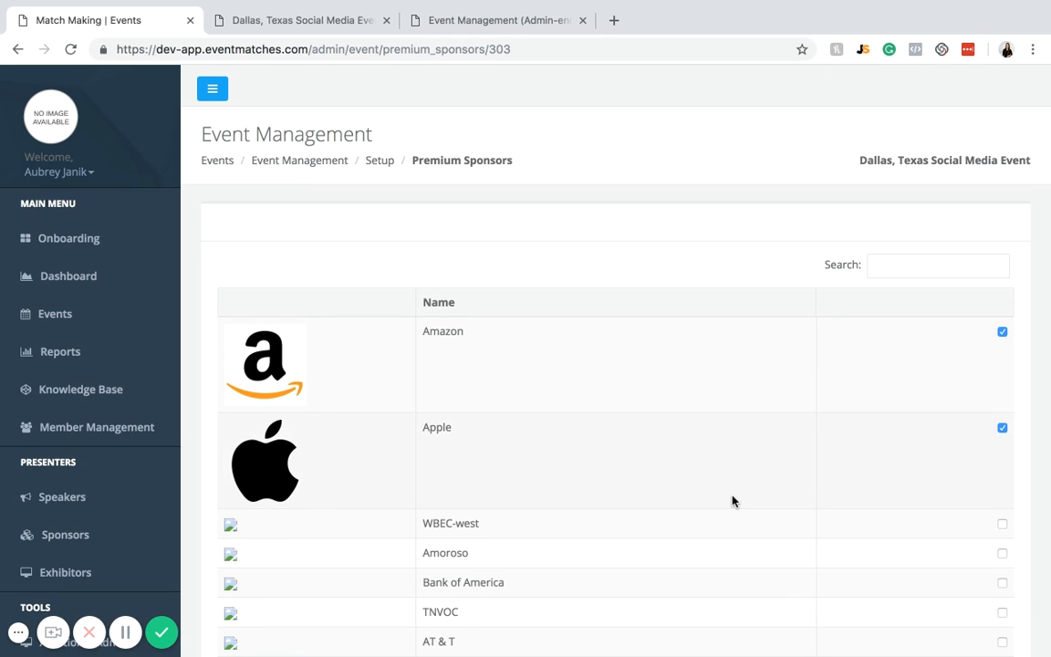
- Add Facebook to the event's premium sponsors
{"action": "scroll", "coordinate": [733, 500], "scroll_direction": "down", "scroll_amount": 1}
{"action": "scroll", "coordinate": [732, 500], "scroll_direction": "down", "scroll_amount": 1}
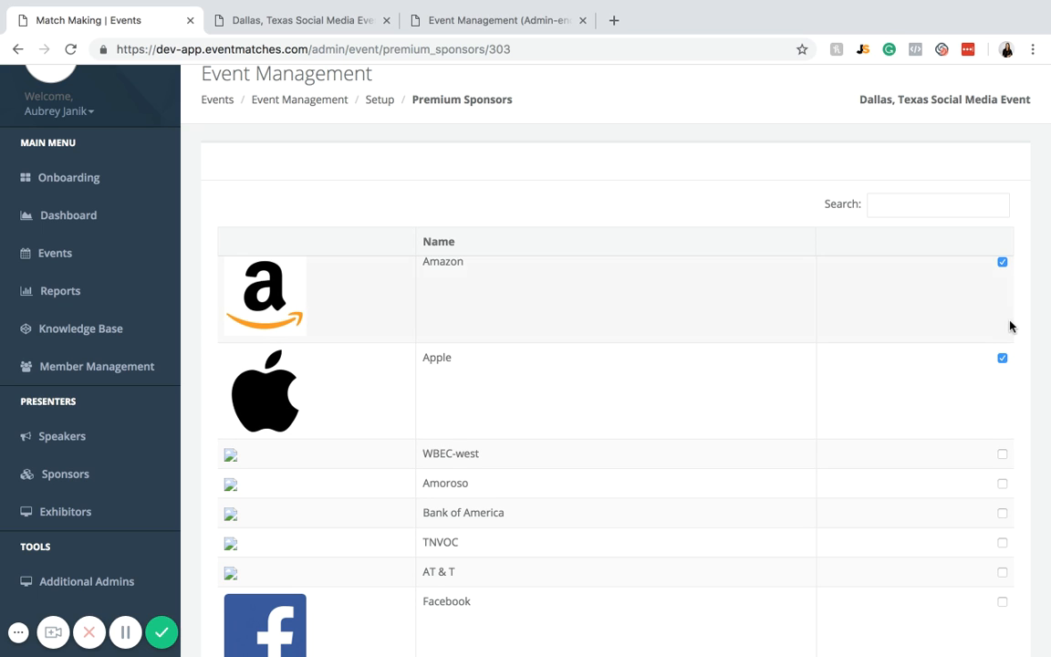
{"action": "scroll", "coordinate": [1018, 366], "scroll_direction": "down", "scroll_amount": 2}
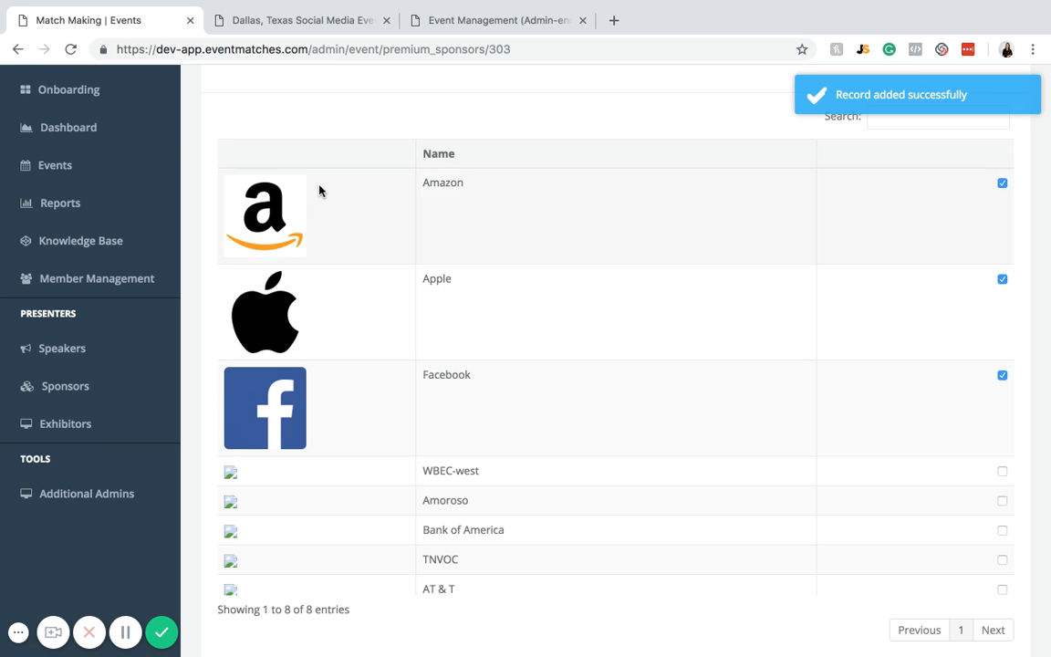
- Return to the events list, open the Dallas, Texas Social Media Event website and go to its Premium Sponsors page
{"action": "scroll", "coordinate": [320, 189], "scroll_direction": "up", "scroll_amount": 2}
{"action": "left_click", "coordinate": [63, 269]}
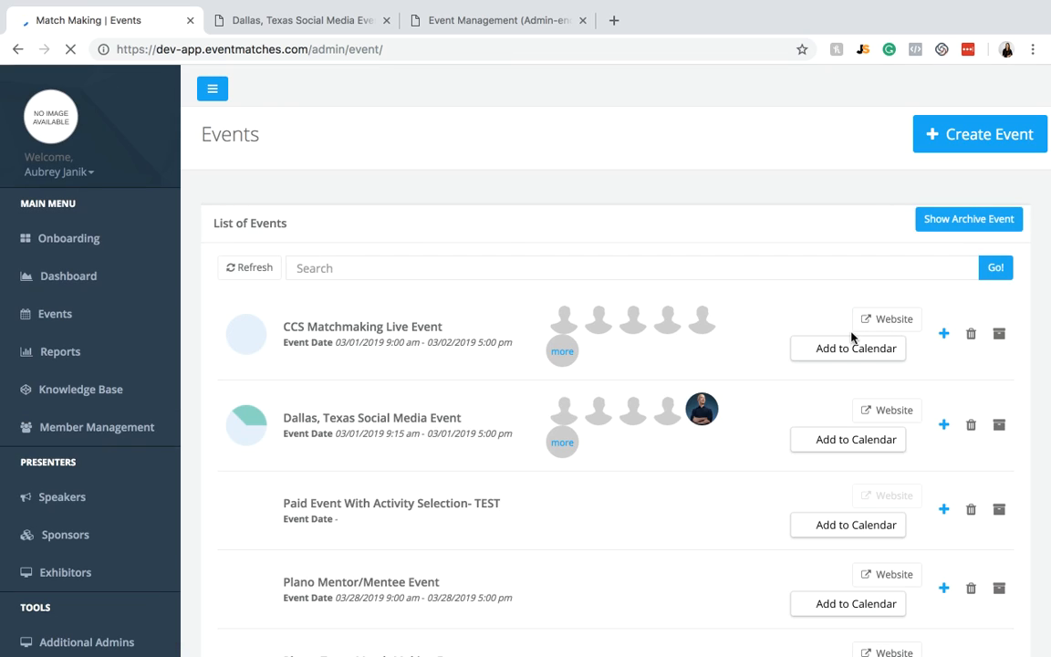
{"action": "left_click", "coordinate": [894, 410]}
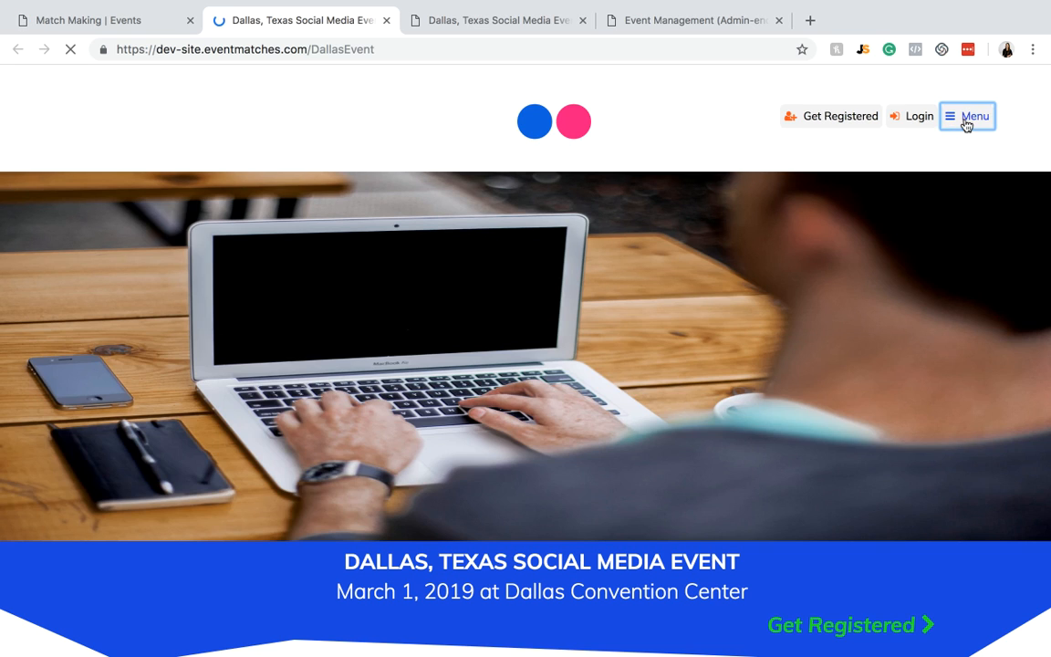
{"action": "left_click", "coordinate": [969, 118]}
{"action": "scroll", "coordinate": [517, 387], "scroll_direction": "down", "scroll_amount": 1}
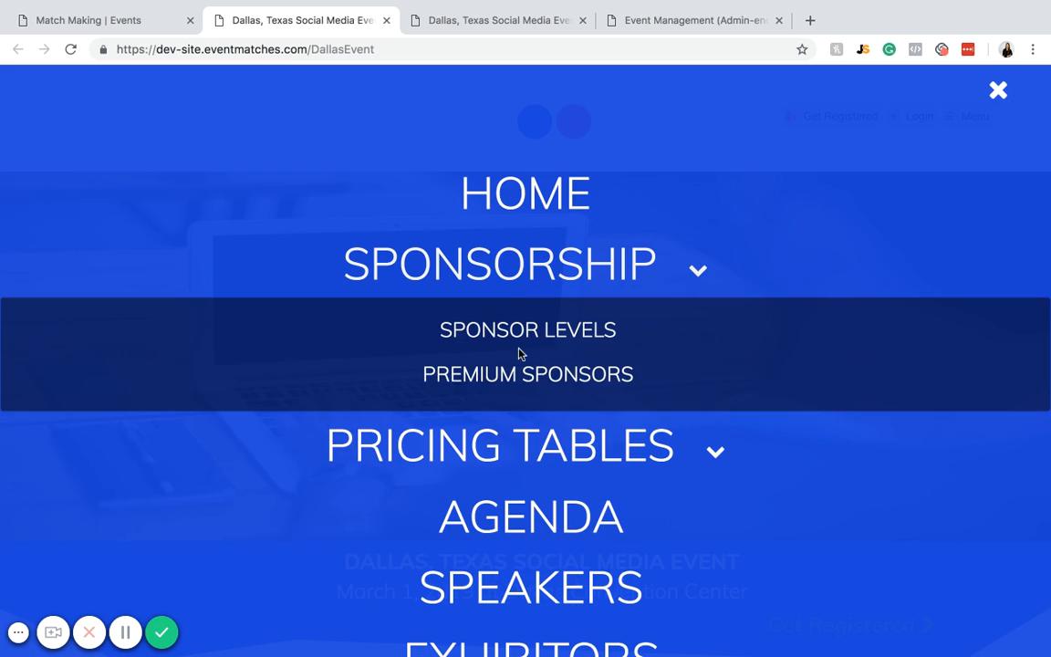
{"action": "left_click", "coordinate": [524, 373]}
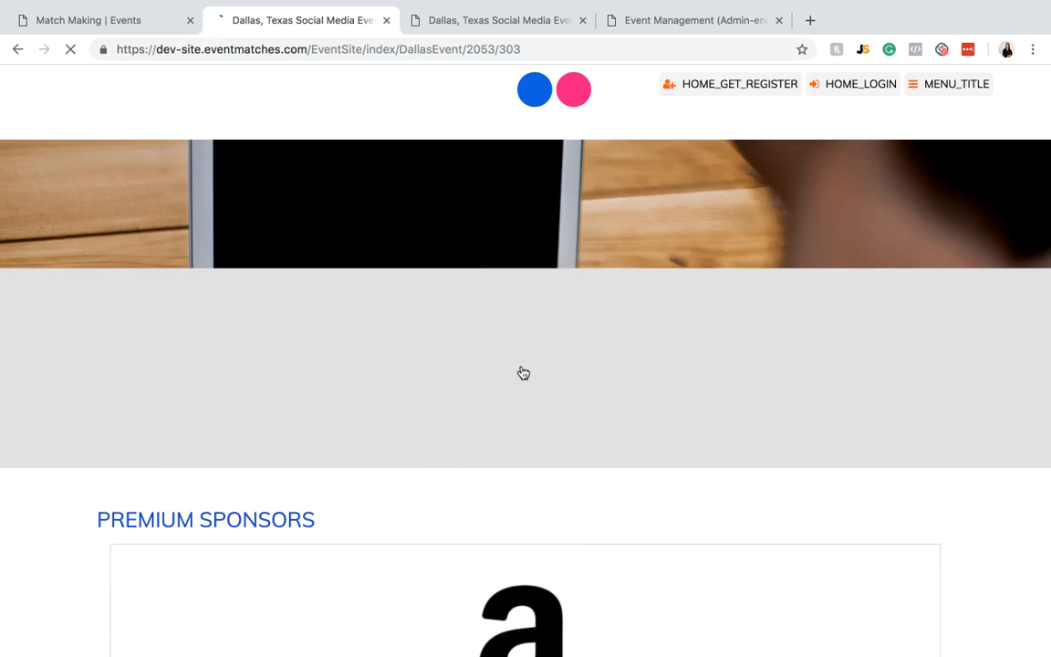
- Examine the sponsor logos in the Premium Sponsors and Sponsors sections of the event page
{"action": "scroll", "coordinate": [523, 374], "scroll_direction": "down", "scroll_amount": 3}
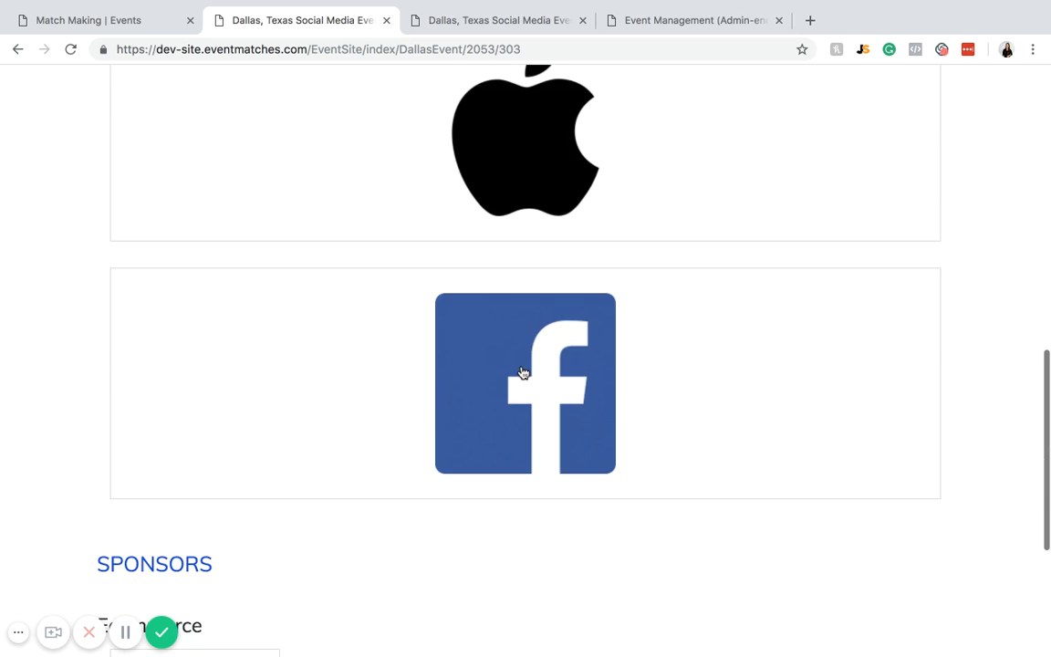
{"action": "scroll", "coordinate": [522, 373], "scroll_direction": "up", "scroll_amount": 2}
{"action": "scroll", "coordinate": [522, 373], "scroll_direction": "up", "scroll_amount": 3}
{"action": "scroll", "coordinate": [523, 372], "scroll_direction": "down", "scroll_amount": 6}
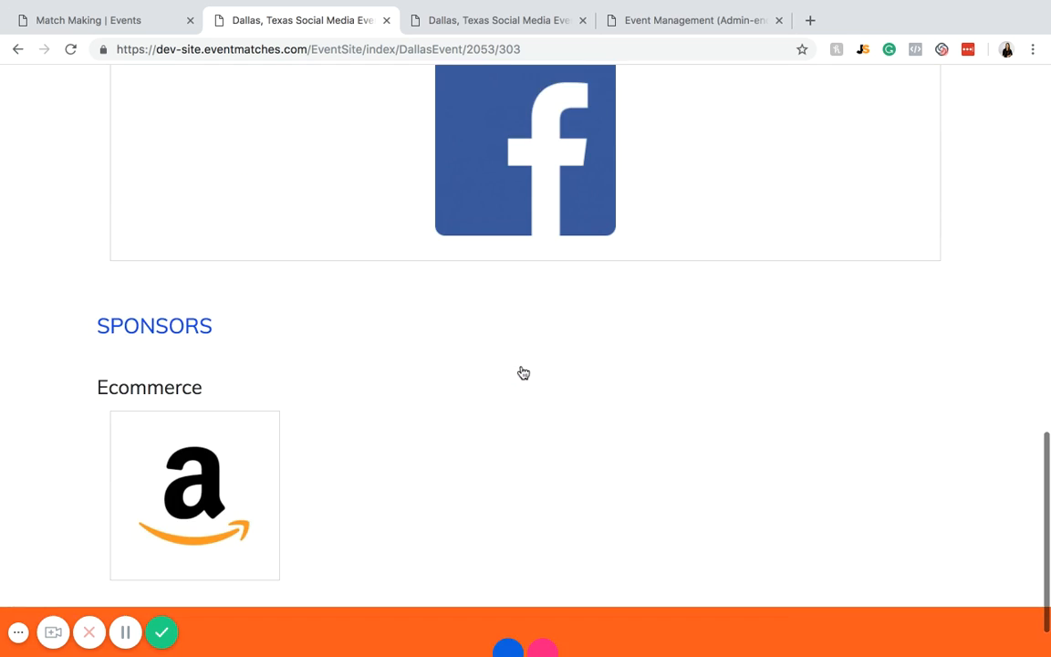
{"action": "scroll", "coordinate": [523, 372], "scroll_direction": "up", "scroll_amount": 5}
{"action": "scroll", "coordinate": [523, 373], "scroll_direction": "down", "scroll_amount": 5}
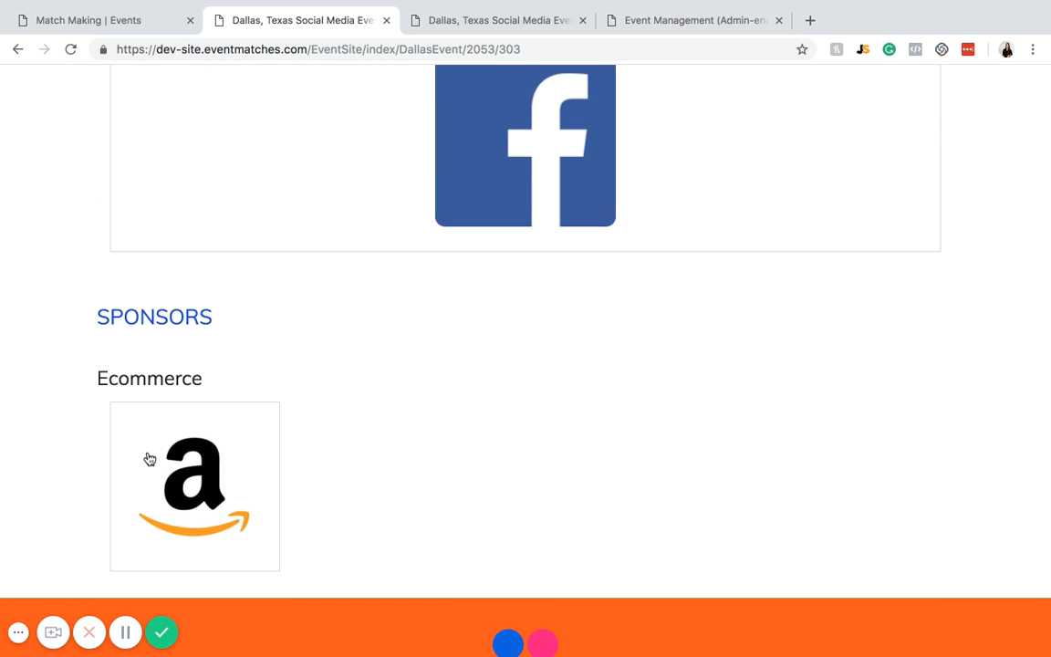
{"action": "scroll", "coordinate": [253, 381], "scroll_direction": "up", "scroll_amount": 6}
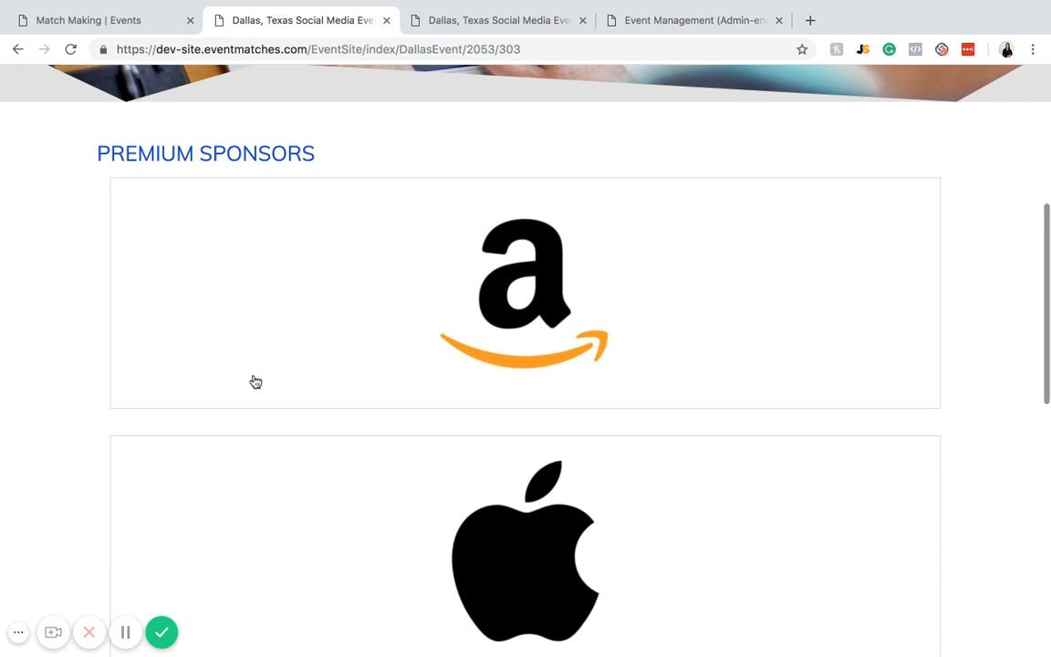
{"action": "scroll", "coordinate": [256, 382], "scroll_direction": "up", "scroll_amount": 5}
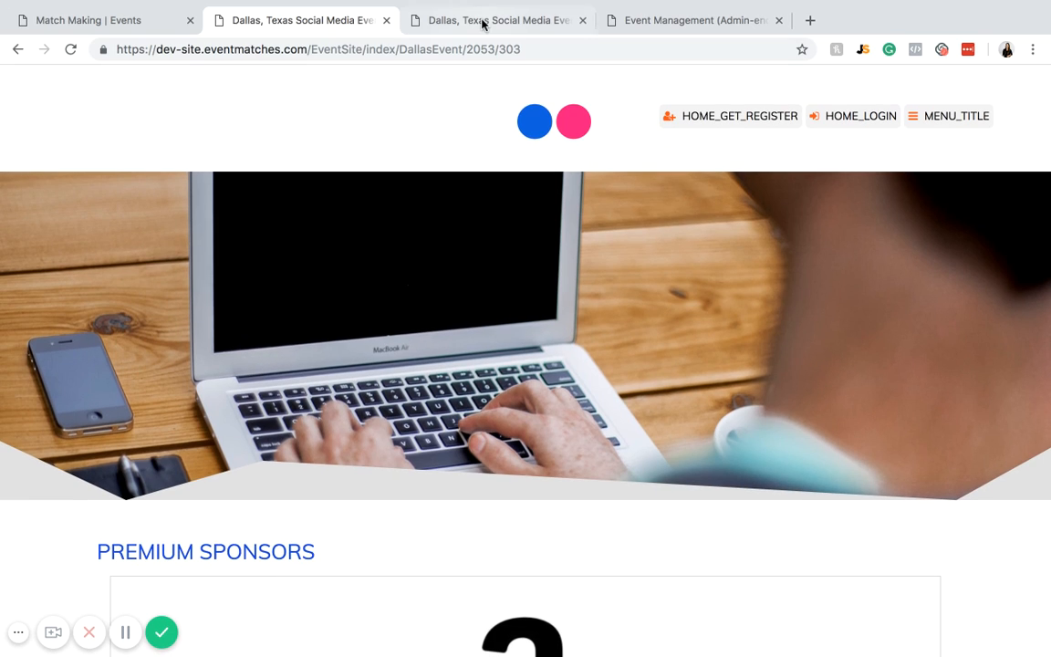
{"action": "scroll", "coordinate": [646, 340], "scroll_direction": "down", "scroll_amount": 3}
{"action": "scroll", "coordinate": [646, 340], "scroll_direction": "down", "scroll_amount": 3}
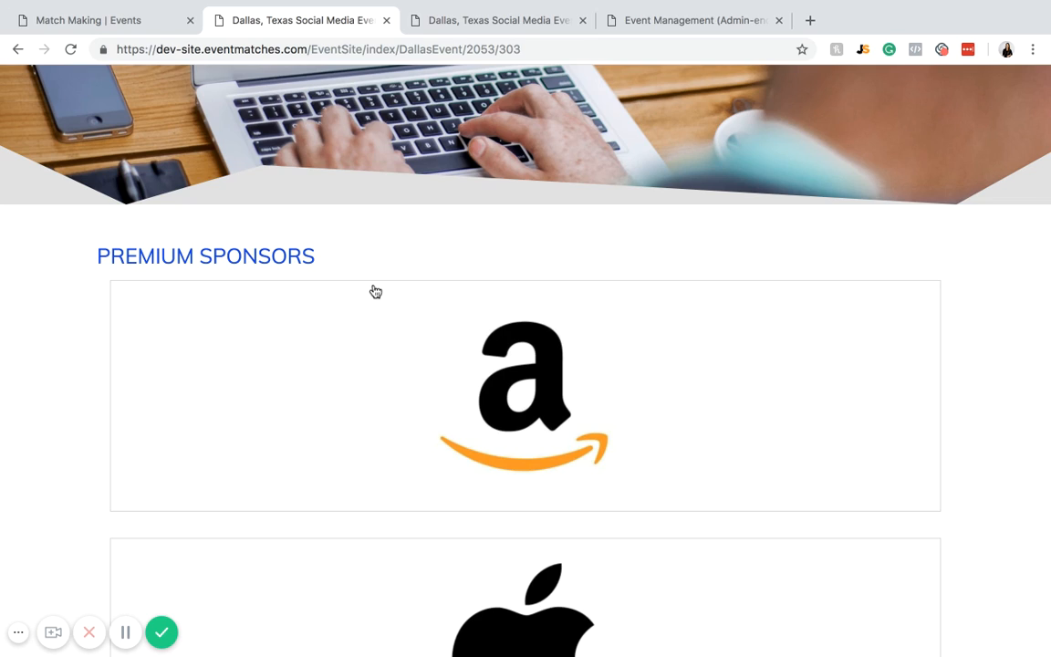
{"action": "scroll", "coordinate": [429, 286], "scroll_direction": "down", "scroll_amount": 4}
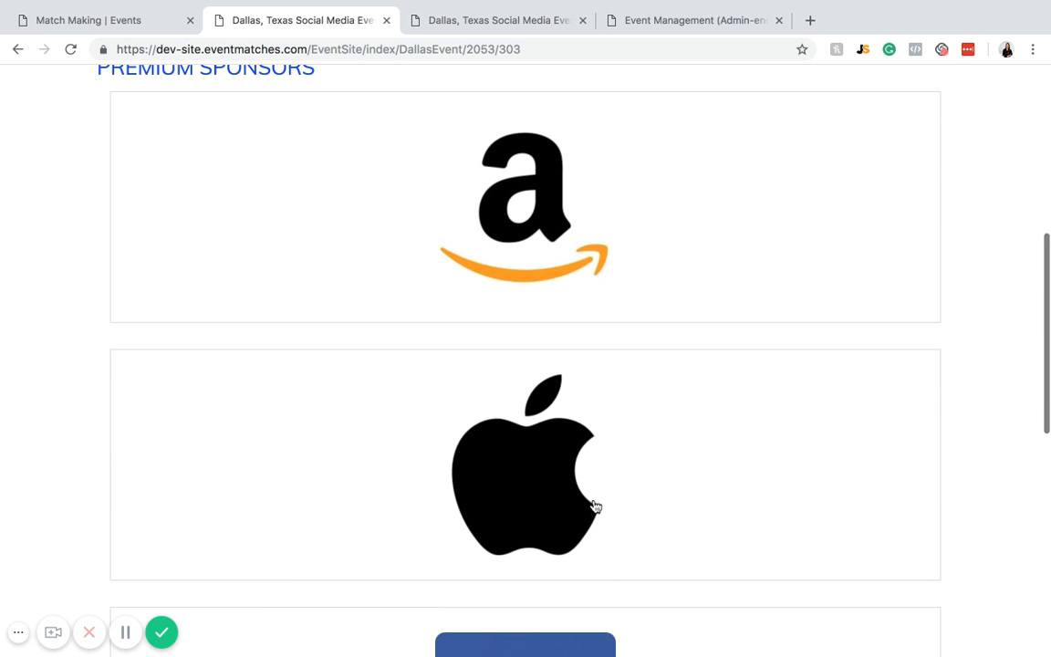
{"action": "scroll", "coordinate": [413, 246], "scroll_direction": "up", "scroll_amount": 10}
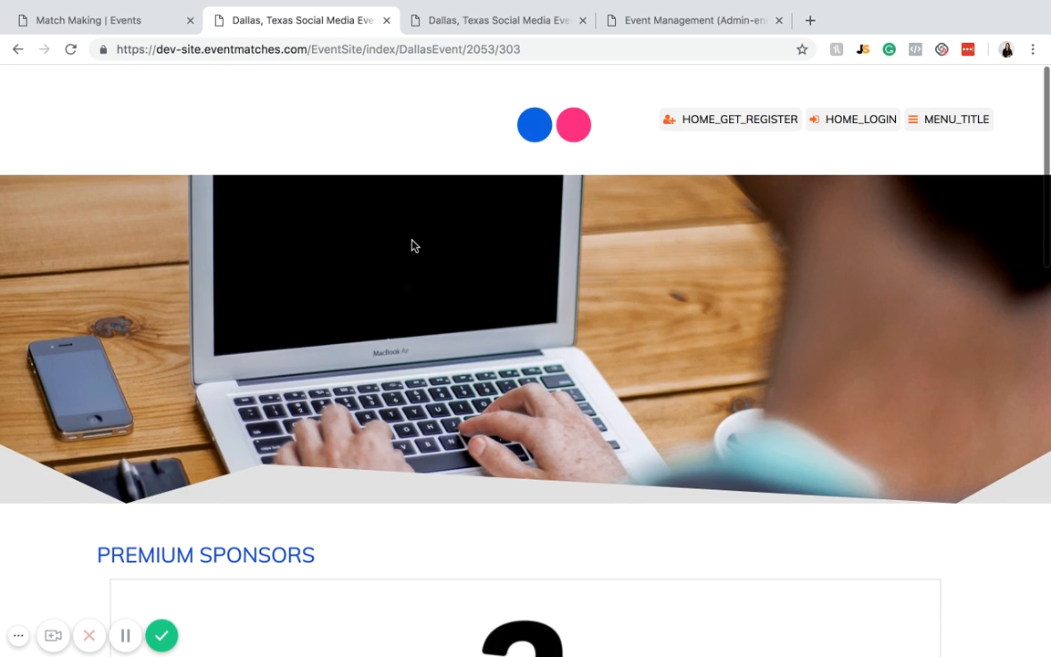